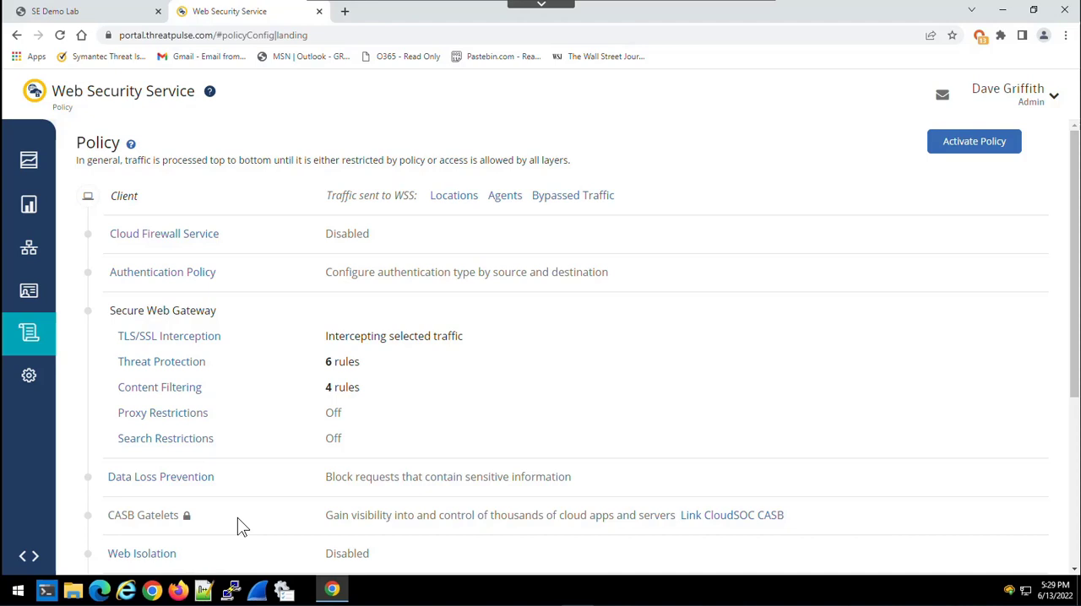
- Enable Web Isolation in the policy and activate all pending policy changes
scroll(243, 497, "down", 1)
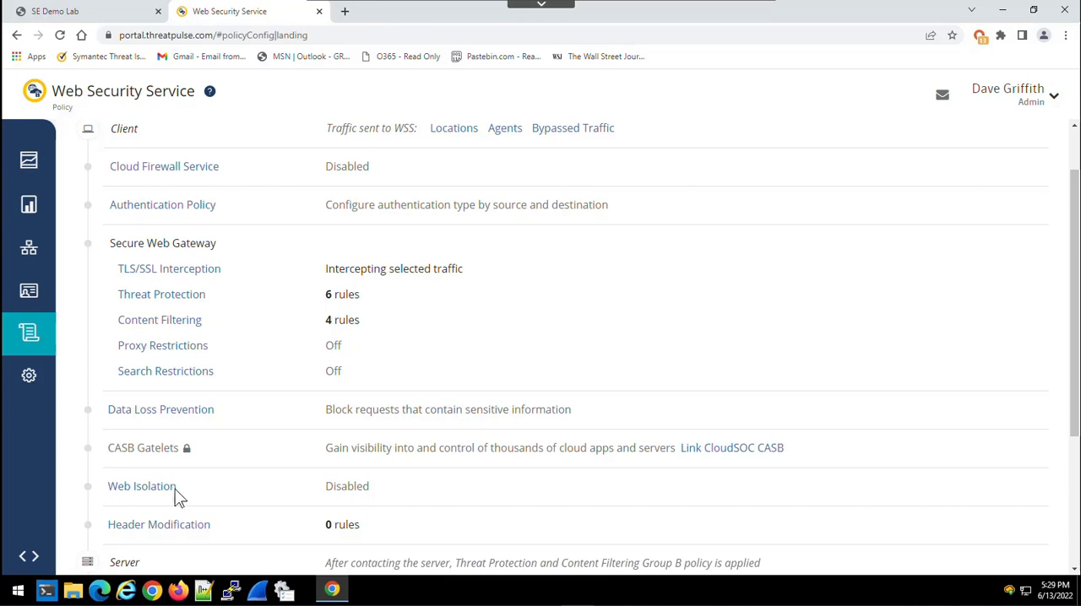
left_click(141, 487)
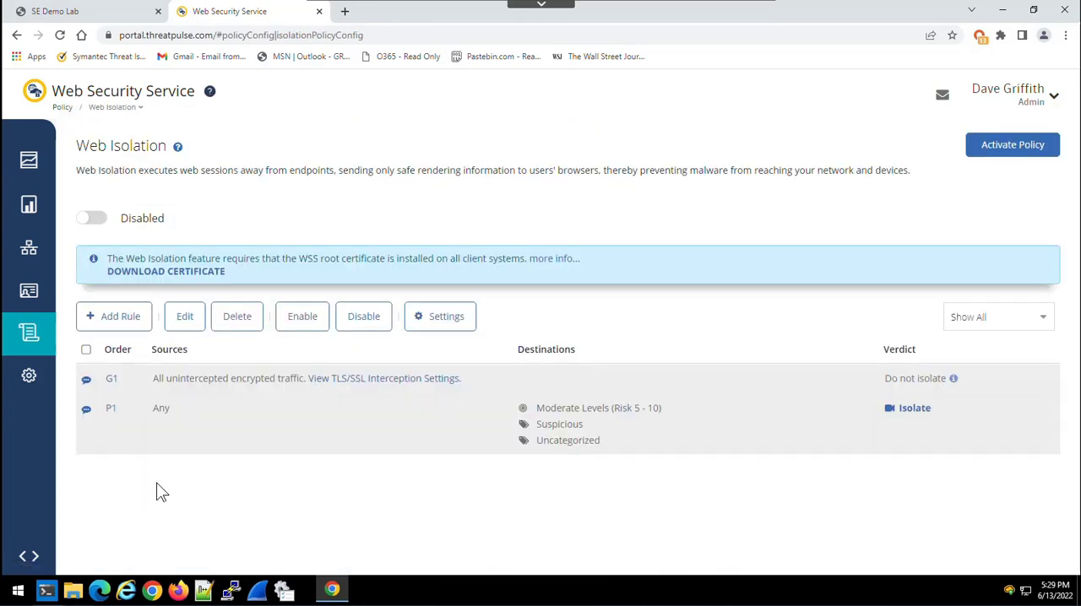
left_click(93, 219)
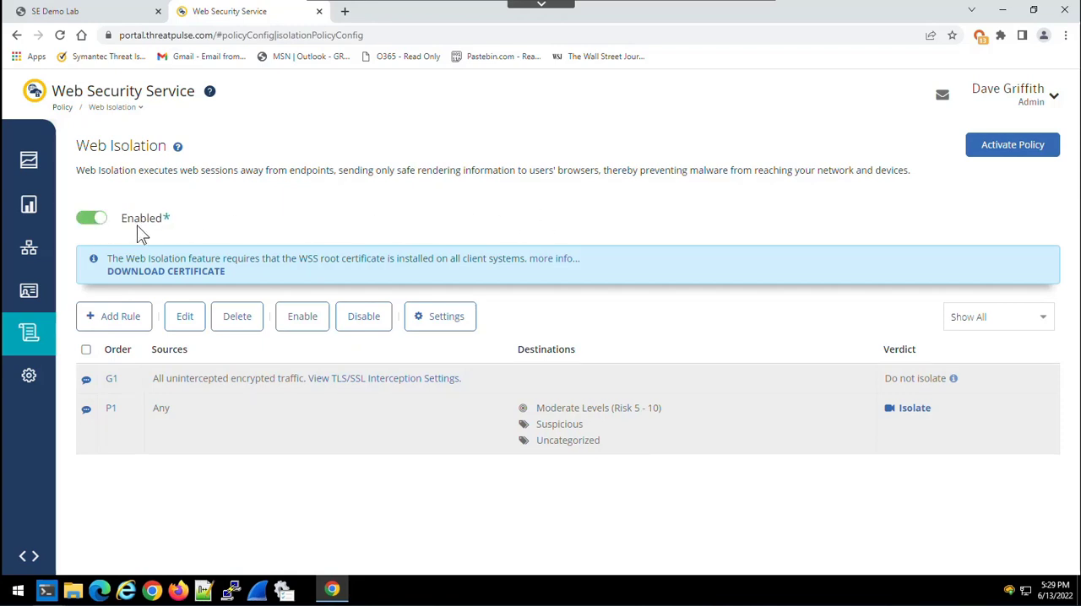
left_click(1003, 152)
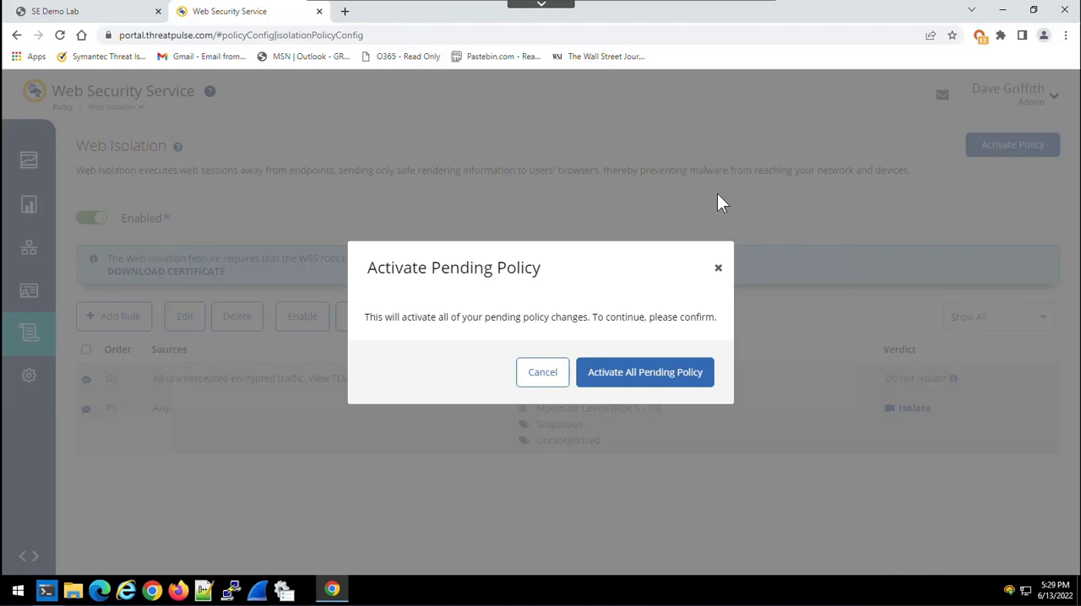
left_click(650, 379)
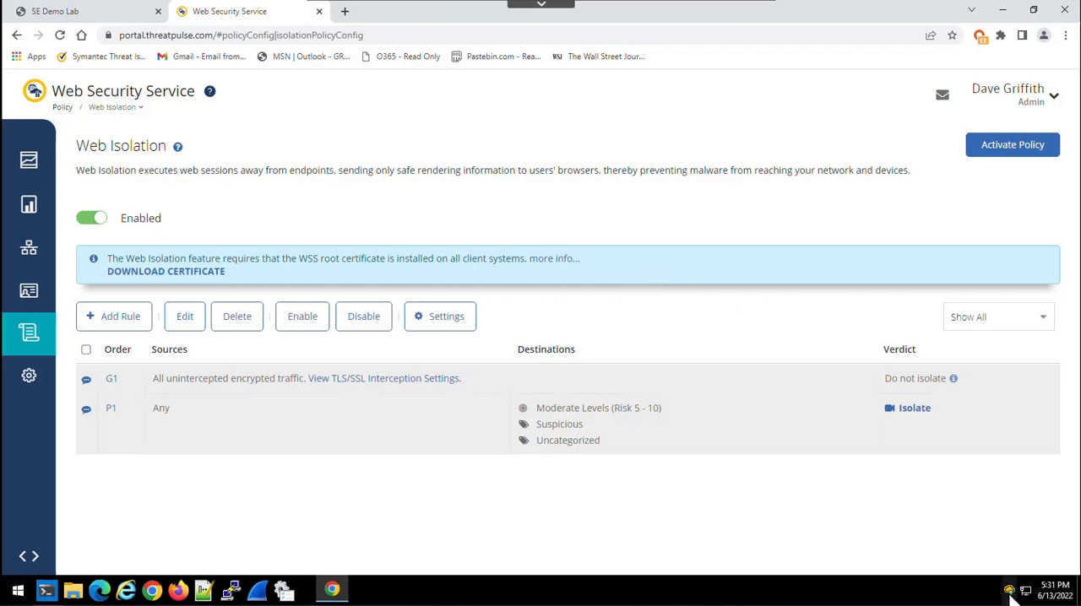
- Load pastebin.com in a new browser tab, examine its page source for isolation scripts, and close both the source and the site
mouse_move(1014, 594)
left_click(345, 12)
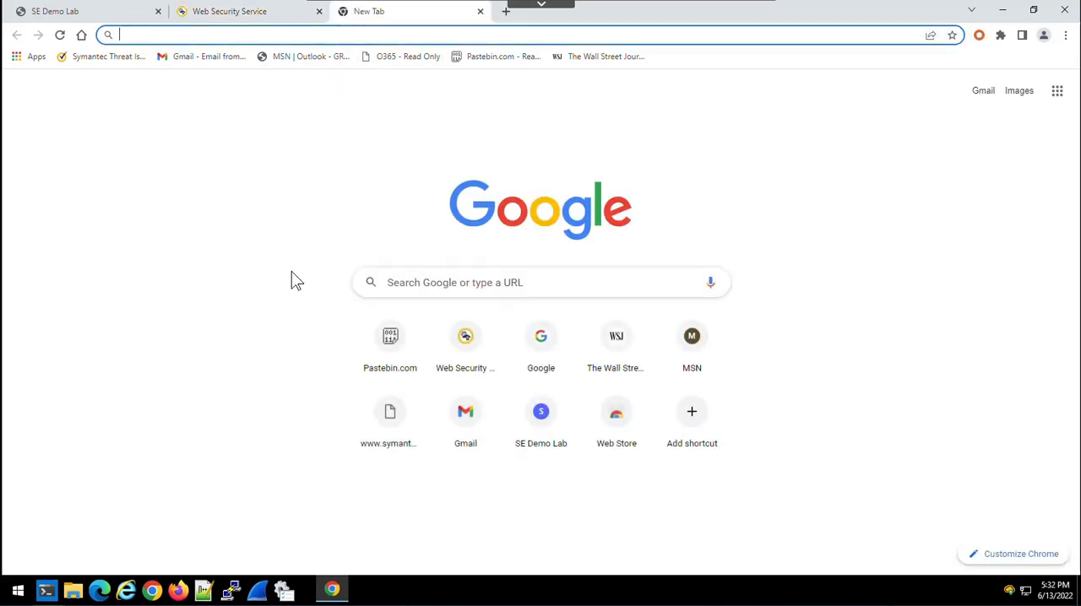
left_click(391, 344)
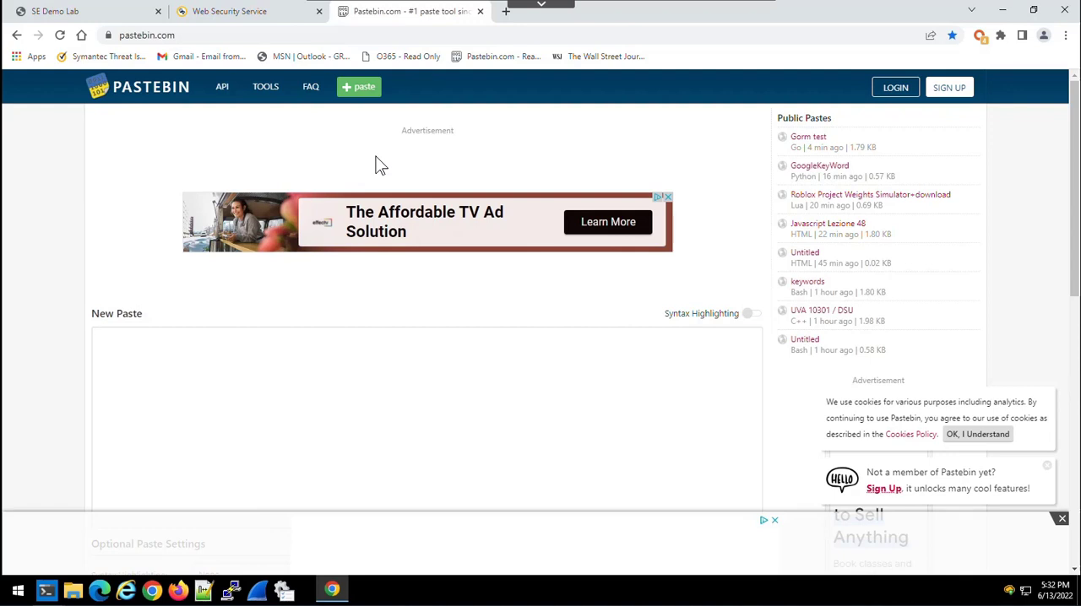
key("ctrl+u")
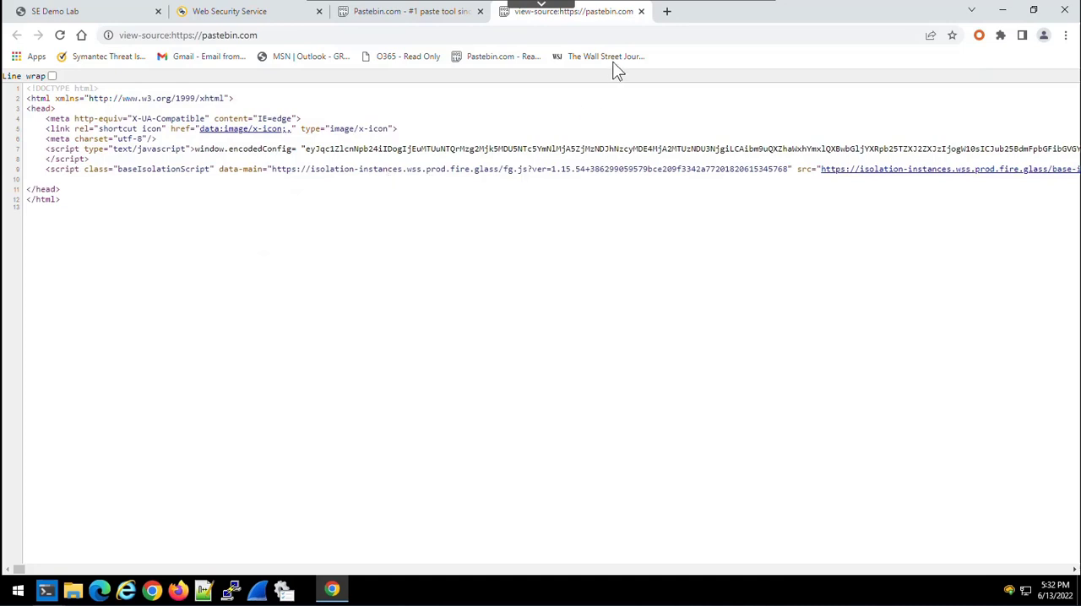
left_click(641, 12)
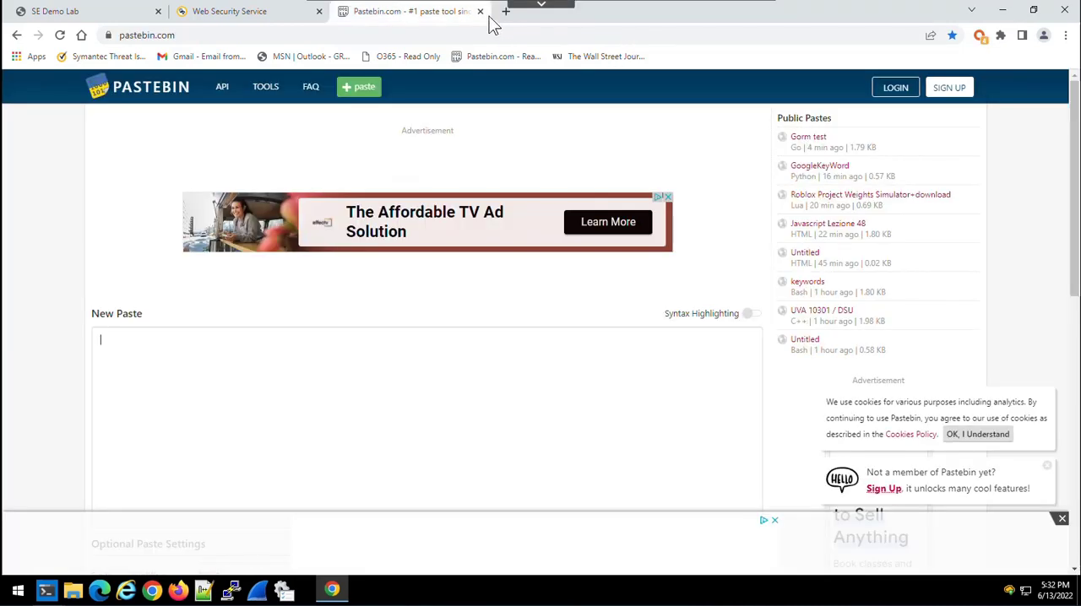
left_click(480, 12)
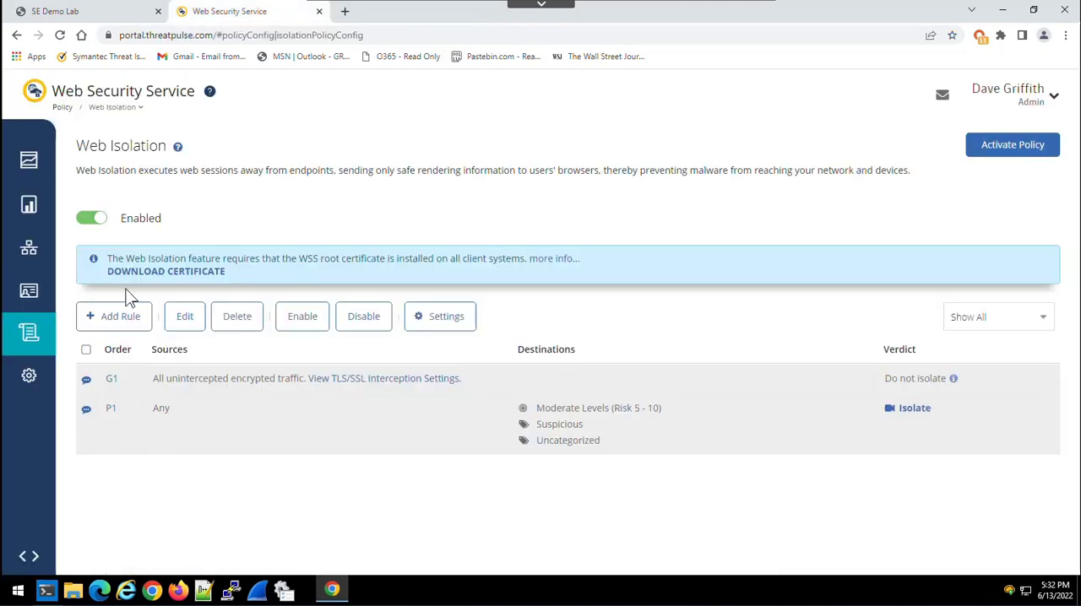
- Start a new Web Isolation rule with the existing domain pastebin.com as its destination condition
left_click(114, 326)
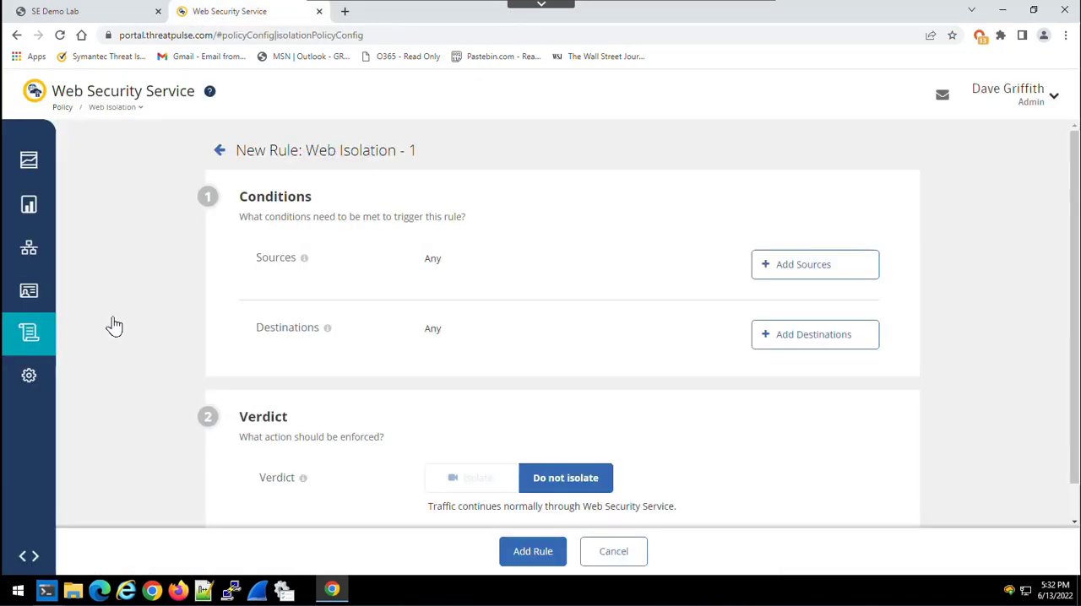
left_click(784, 338)
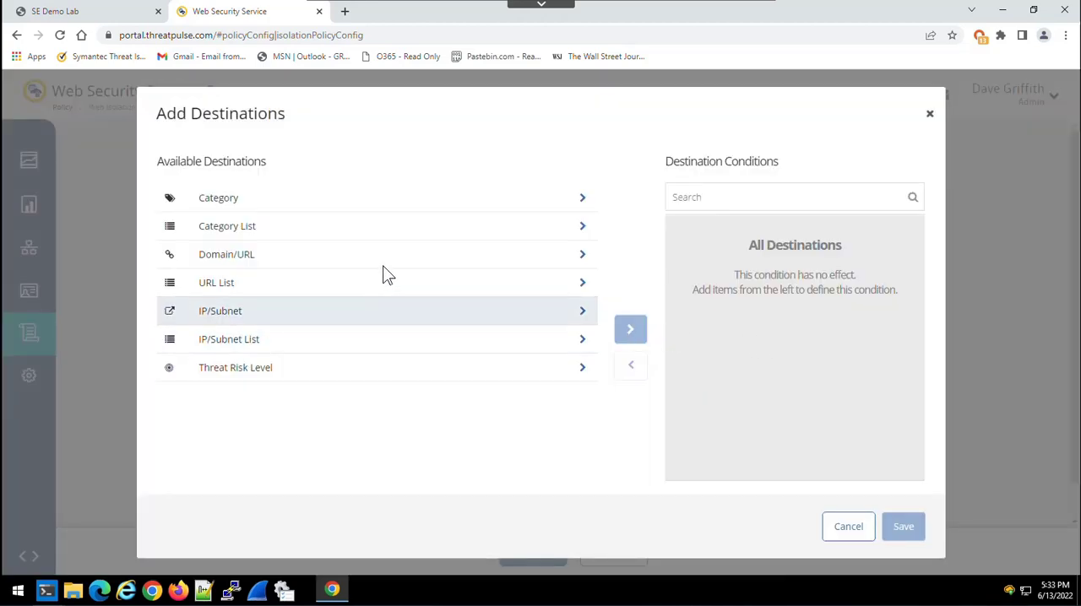
left_click(582, 256)
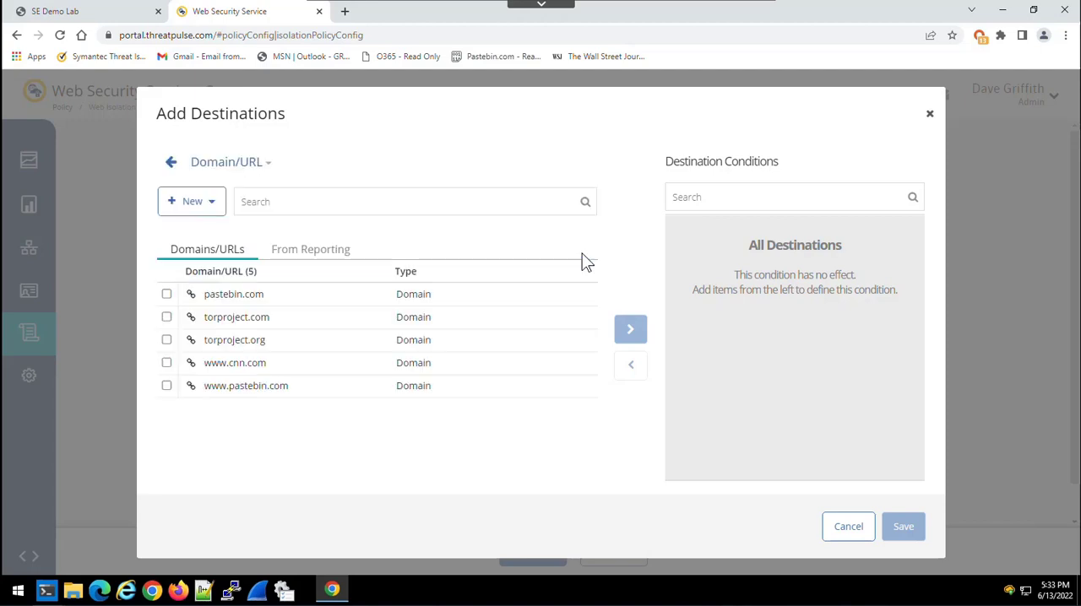
left_click(166, 296)
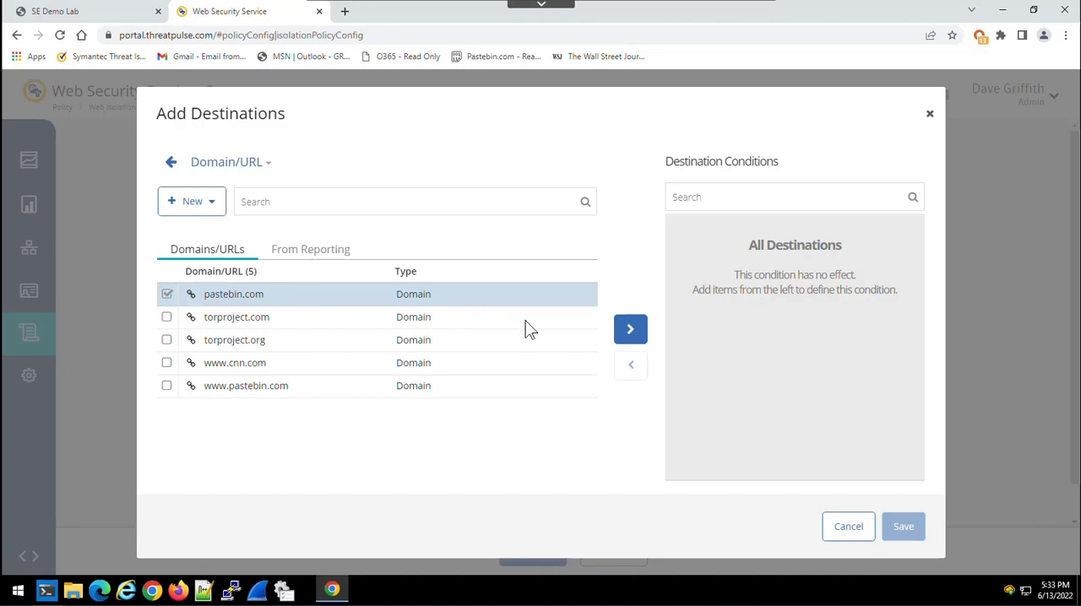
left_click(630, 331)
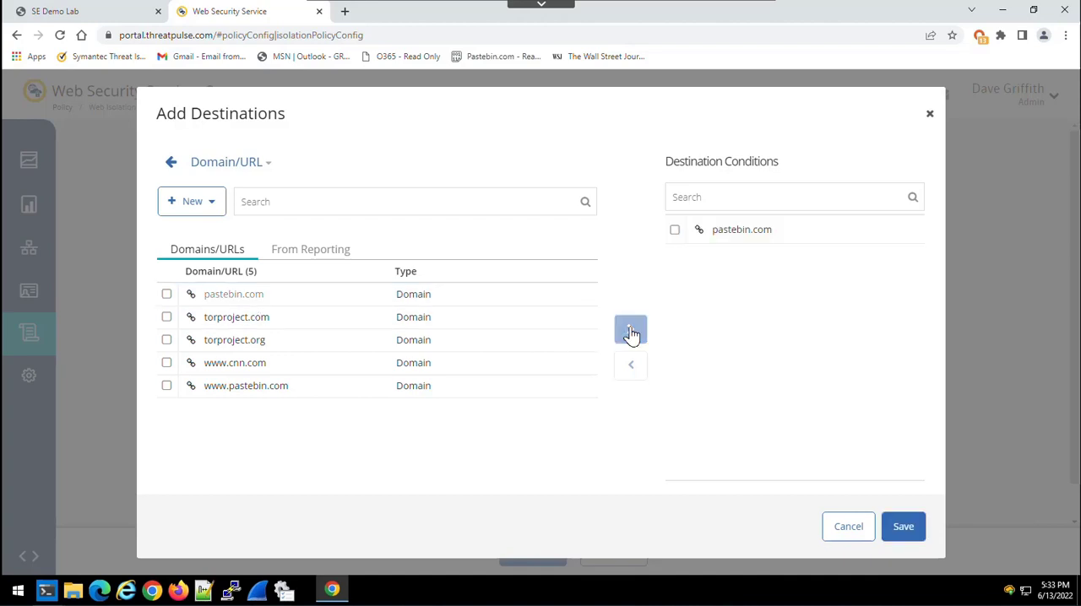
left_click(903, 530)
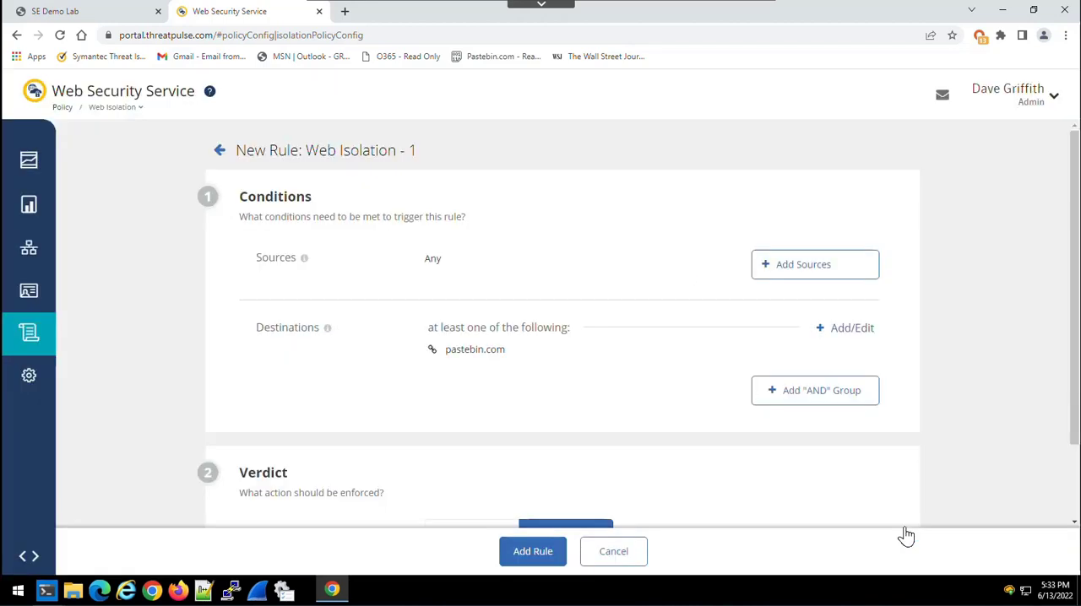
- Add the pastebin.com rule with the verdict Do not isolate and activate all pending policy changes
scroll(633, 376, "down", 2)
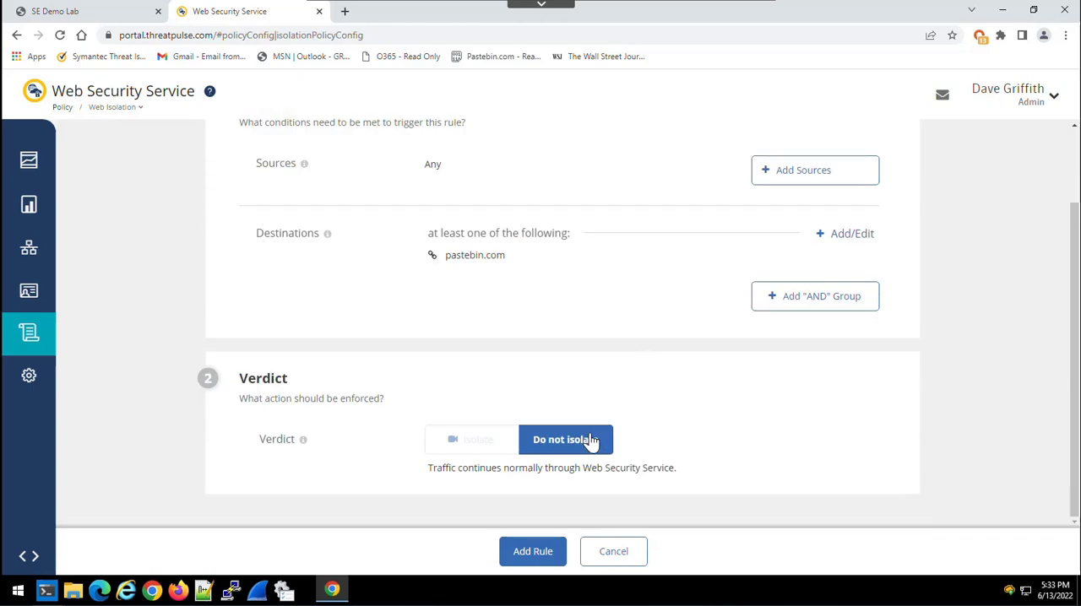
left_click(535, 557)
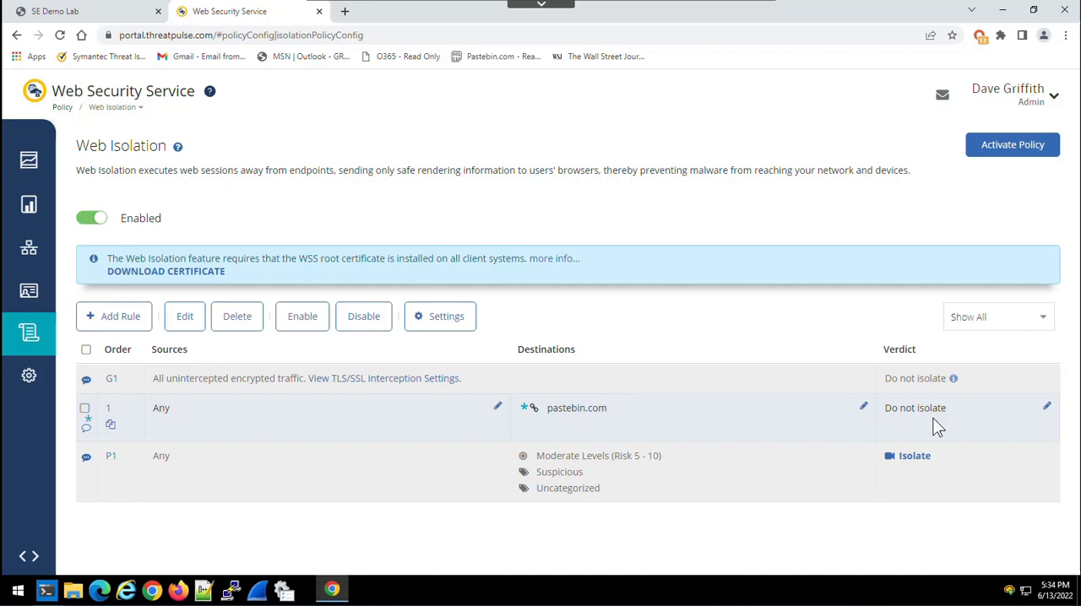
left_click(1015, 151)
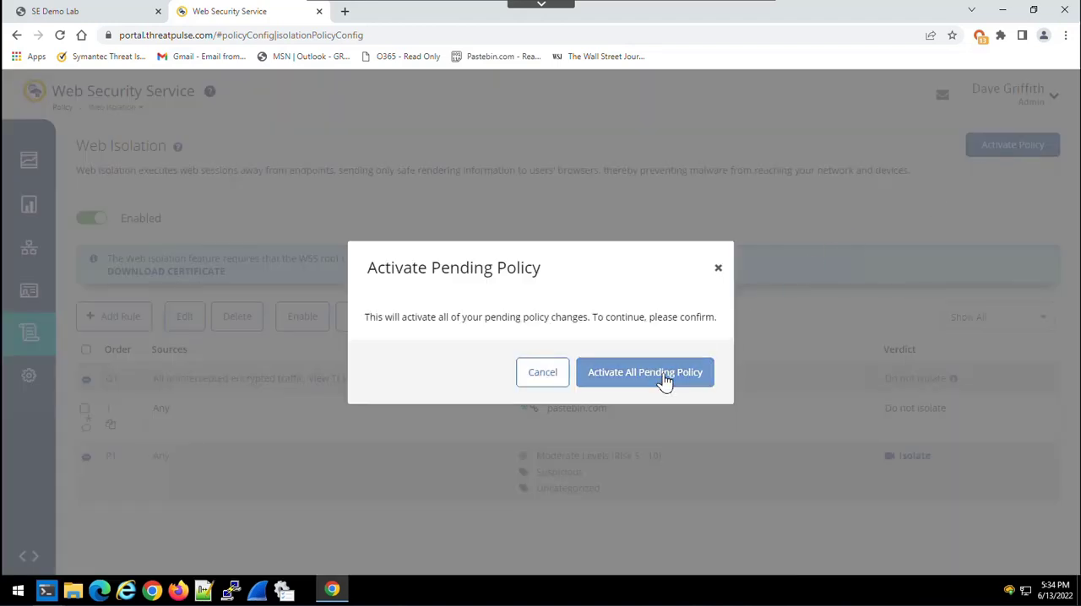
left_click(664, 378)
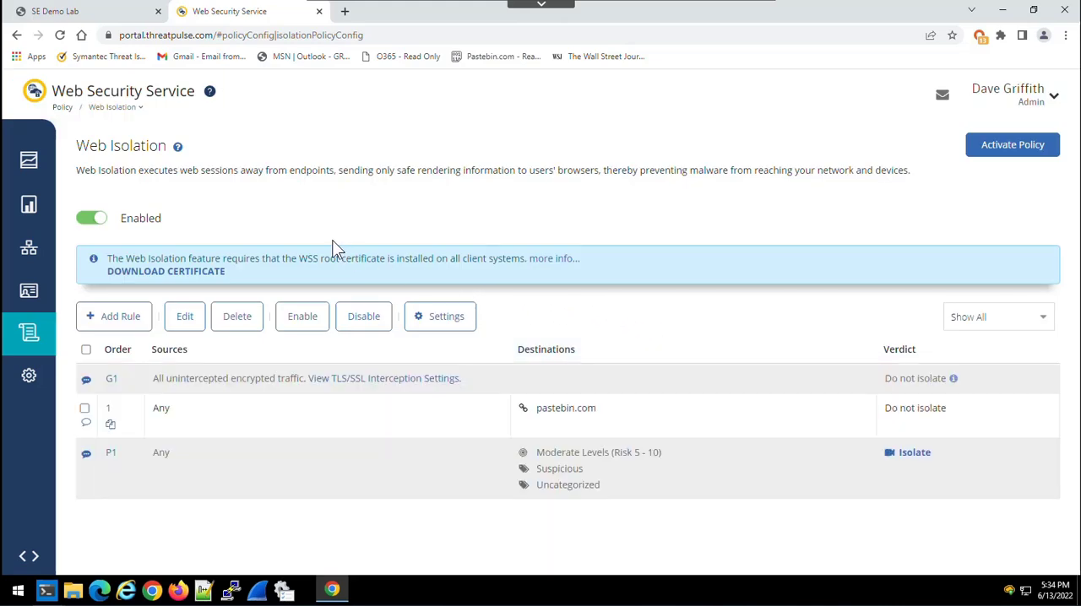
- Reload pastebin.com in a new browser tab, examine its page source under the new rule, and close both pages
left_click(347, 12)
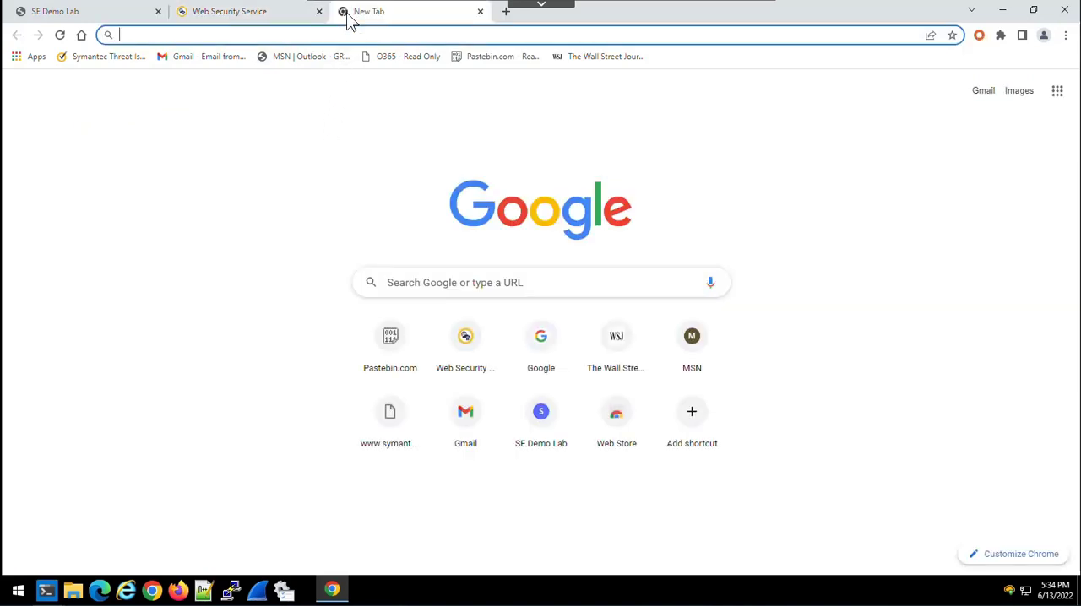
left_click(386, 336)
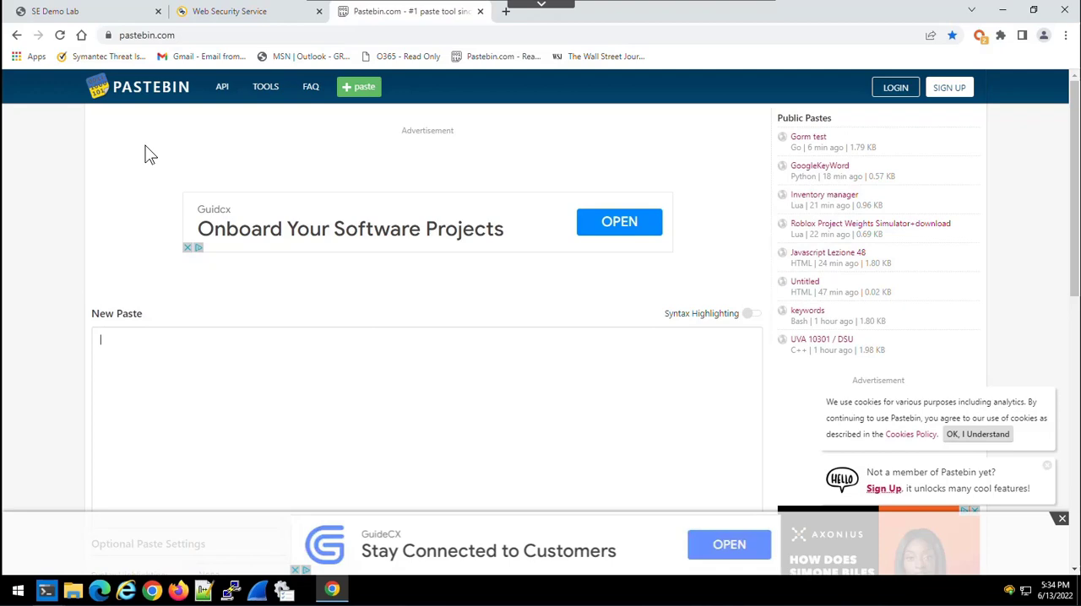
key("ctrl+u")
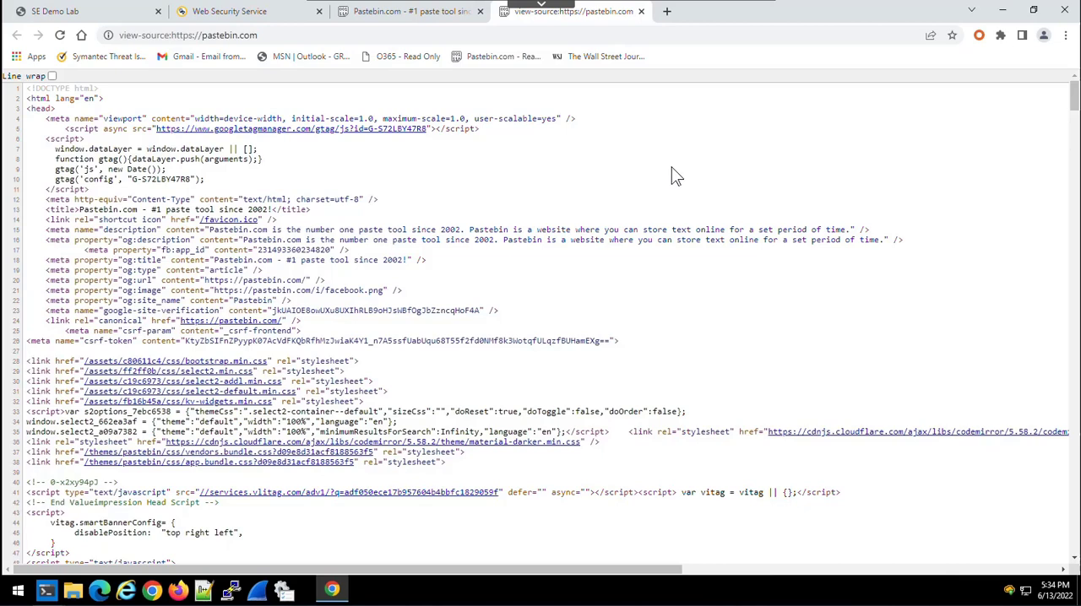
scroll(791, 226, "down", 3)
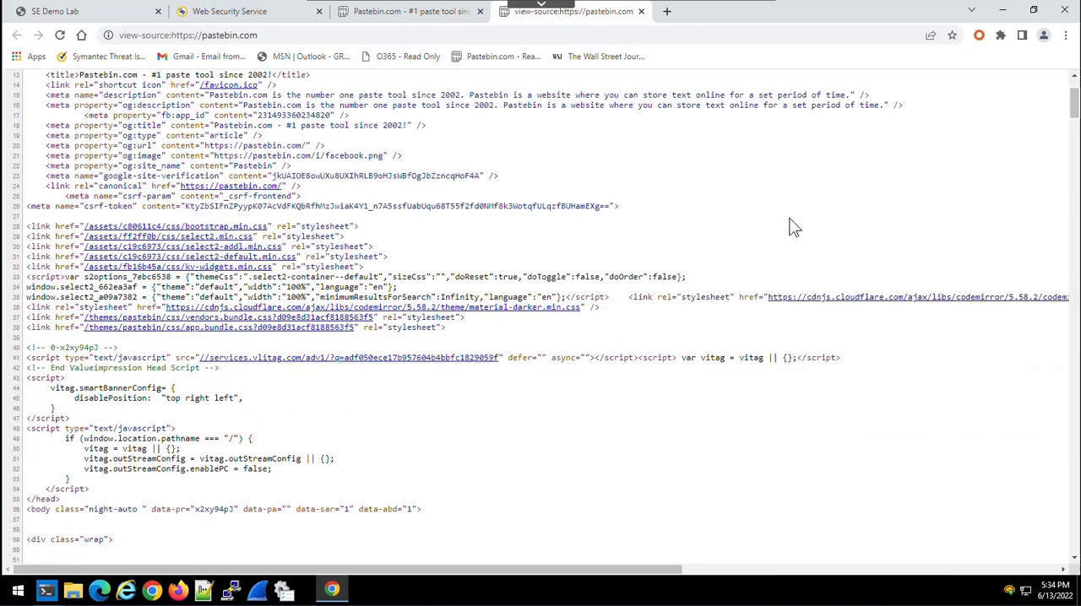
scroll(791, 226, "down", 11)
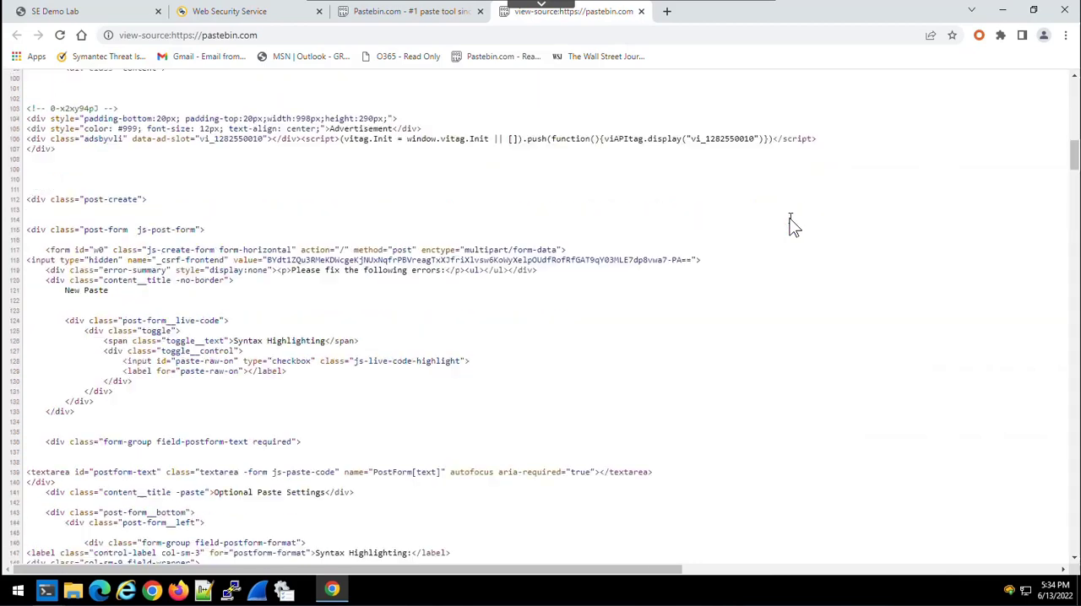
scroll(791, 226, "down", 7)
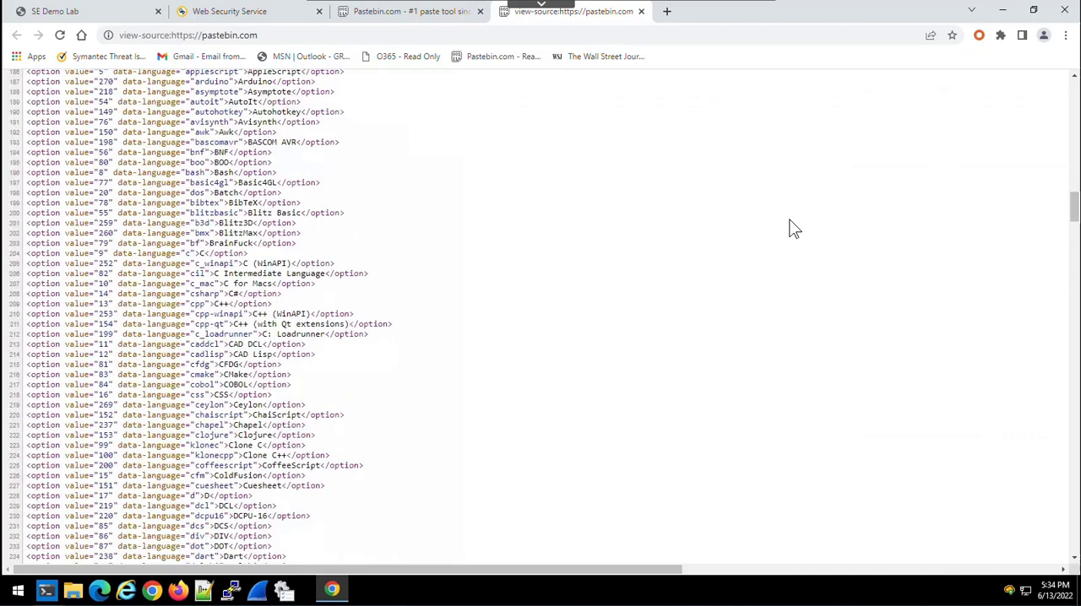
left_click(641, 12)
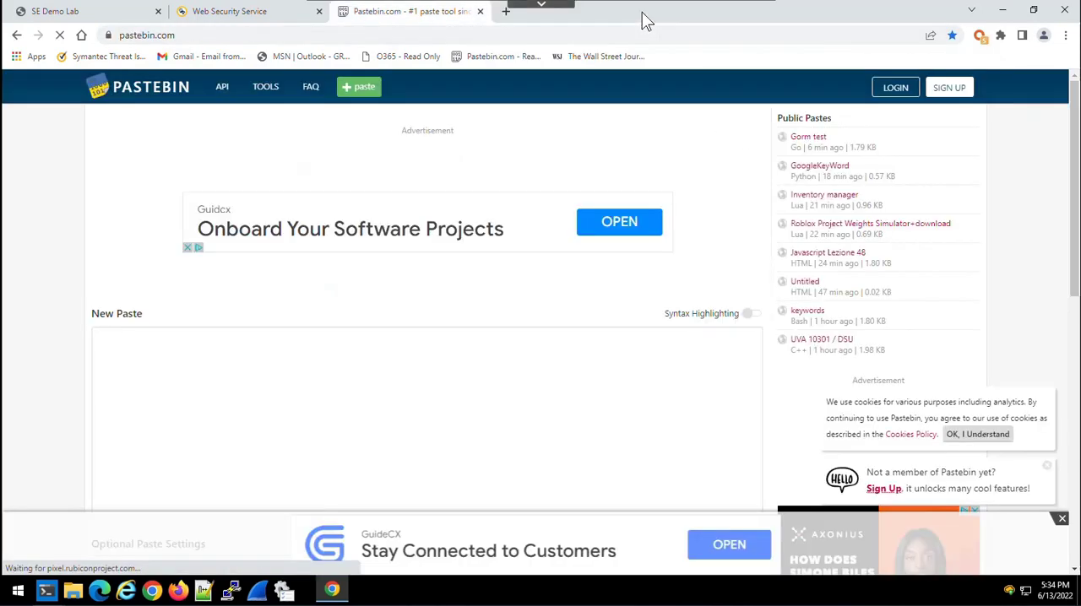
left_click(480, 12)
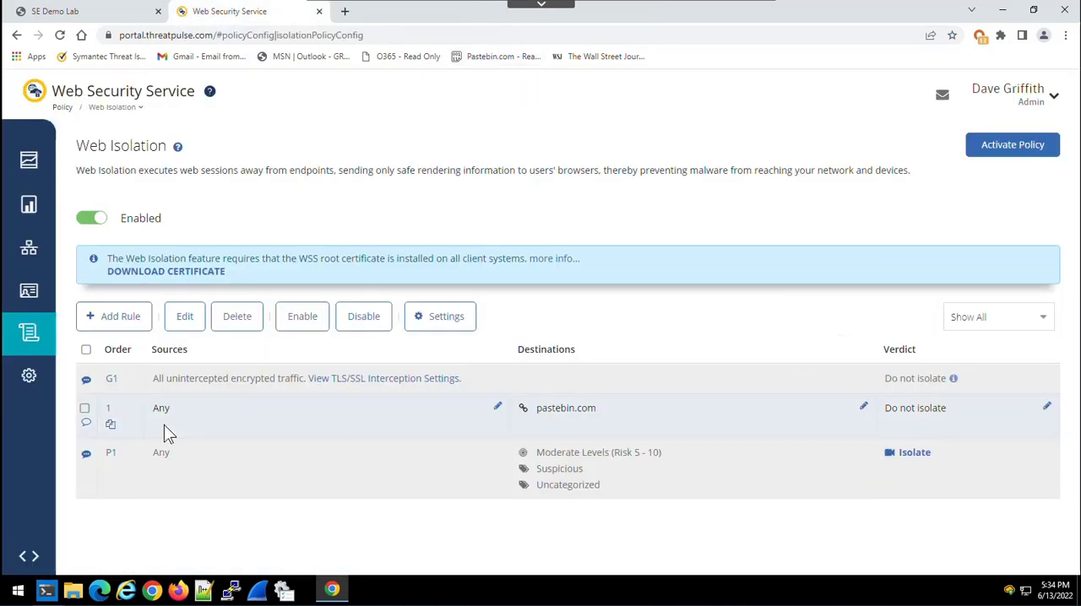
- Disable the pastebin.com Do not isolate rule and activate all pending policy changes
left_click(85, 409)
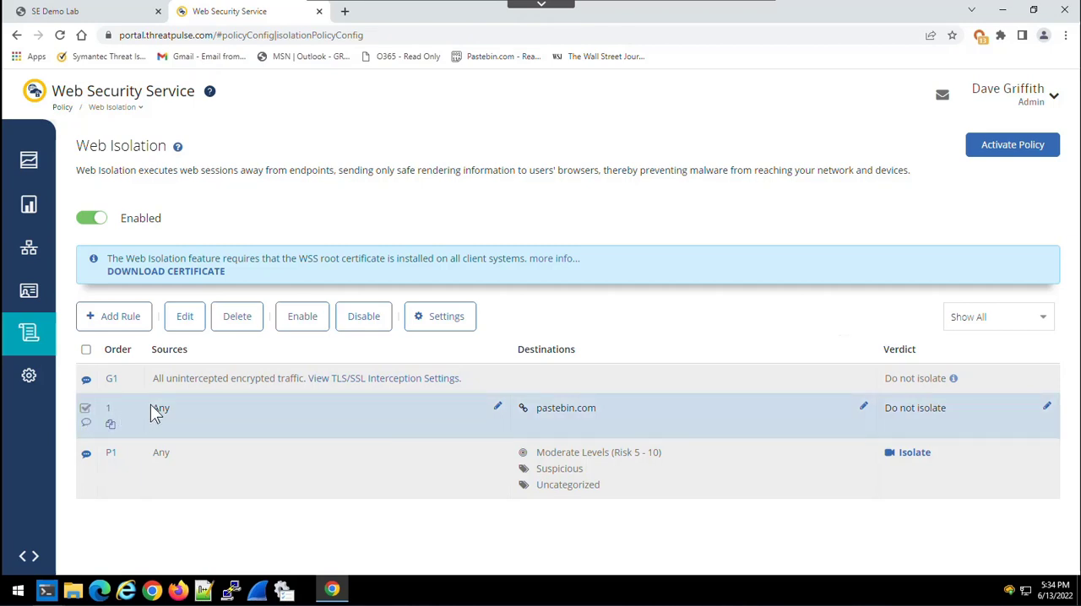
left_click(366, 329)
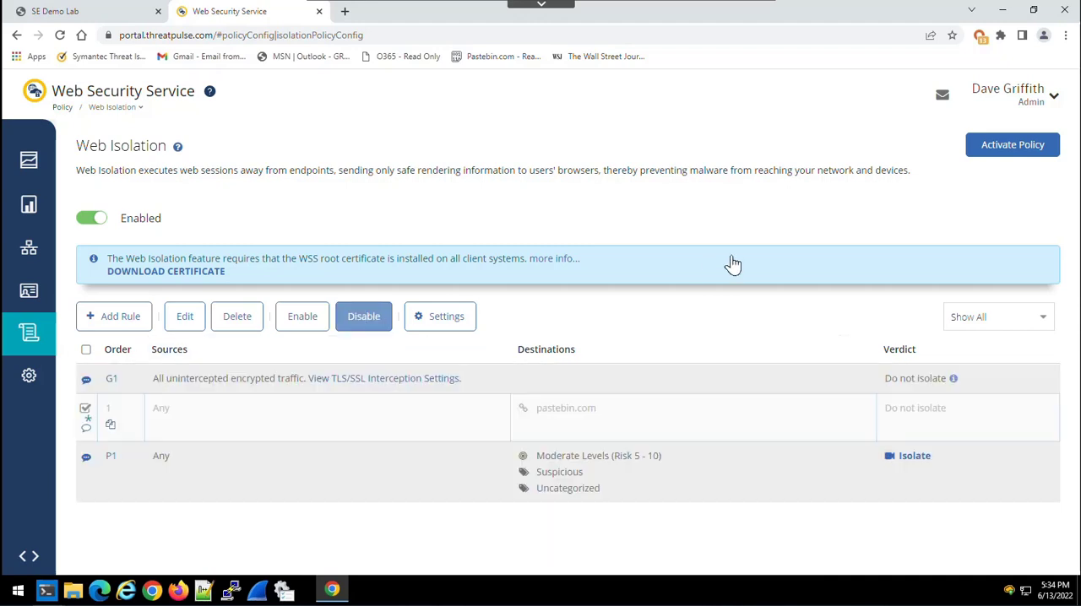
left_click(1037, 150)
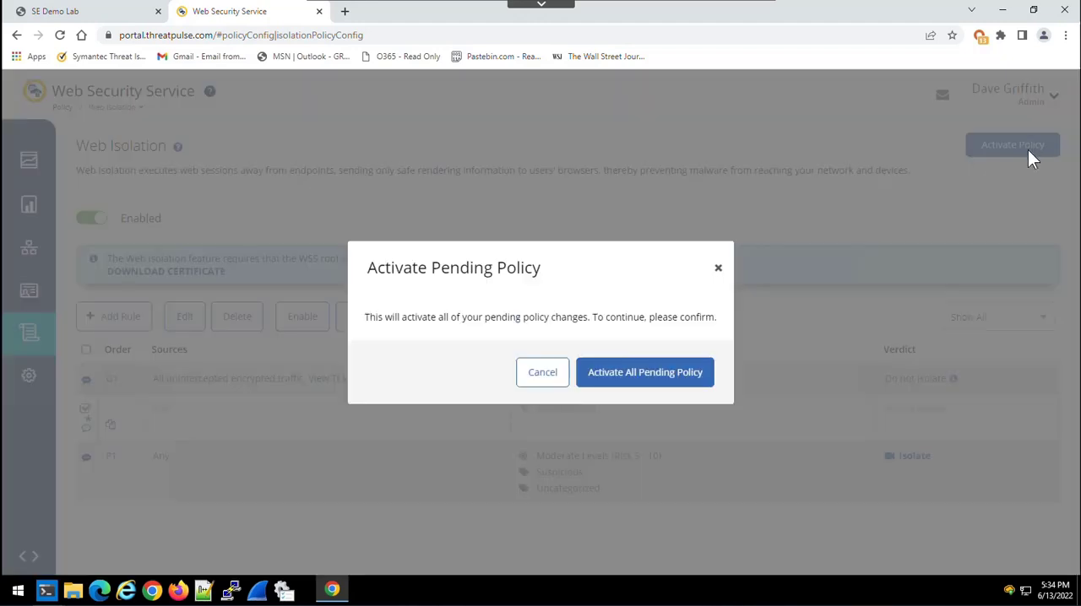
left_click(665, 370)
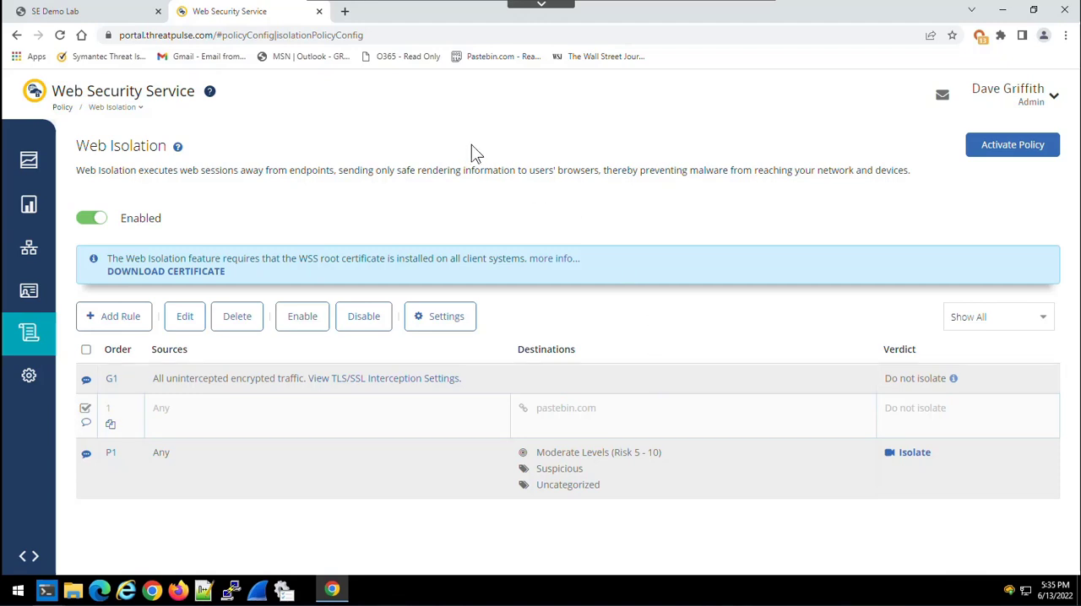
- Open pastebin.com in a new browser tab and view its page source to check for isolation scripts
left_click(345, 11)
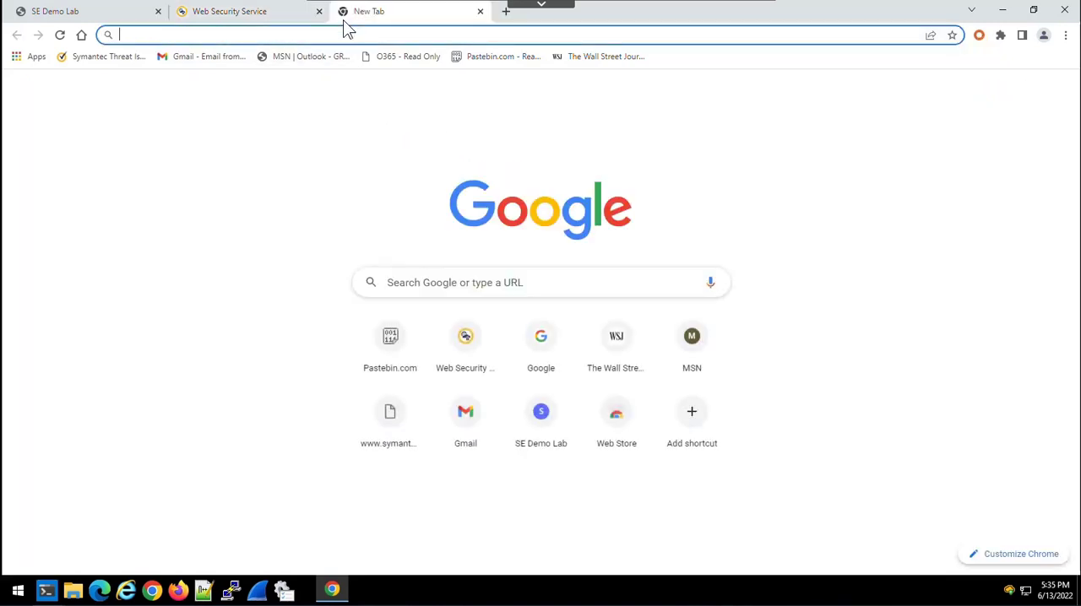
left_click(393, 346)
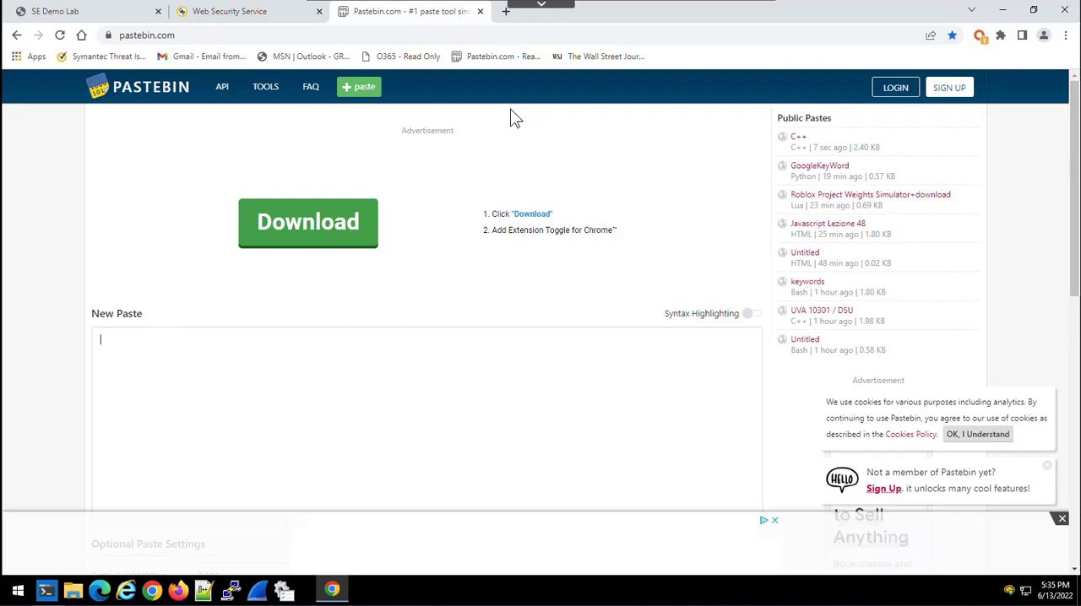
key("ctrl+u")
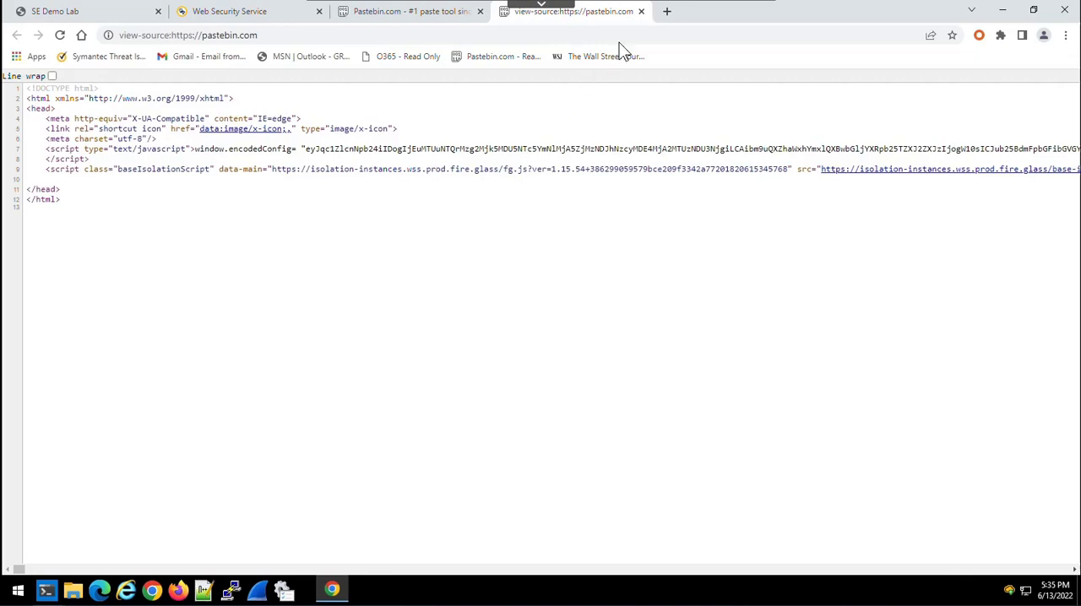
- Close both pastebin.com pages and put the pastebin.com Do not isolate rule back in force by enabling it and activating the policy
left_click(640, 11)
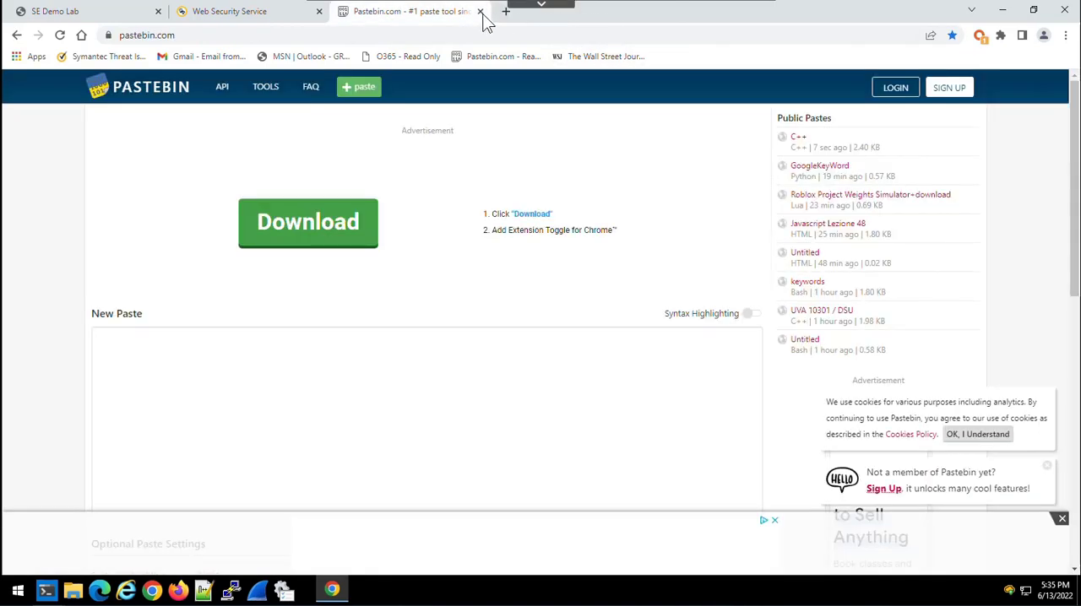
left_click(479, 11)
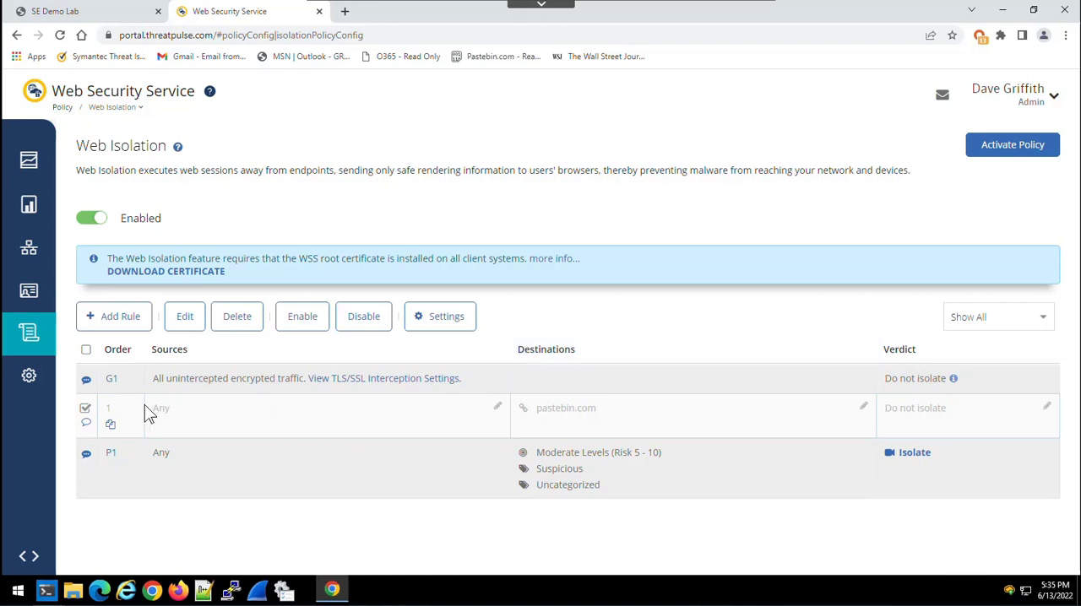
left_click(85, 409)
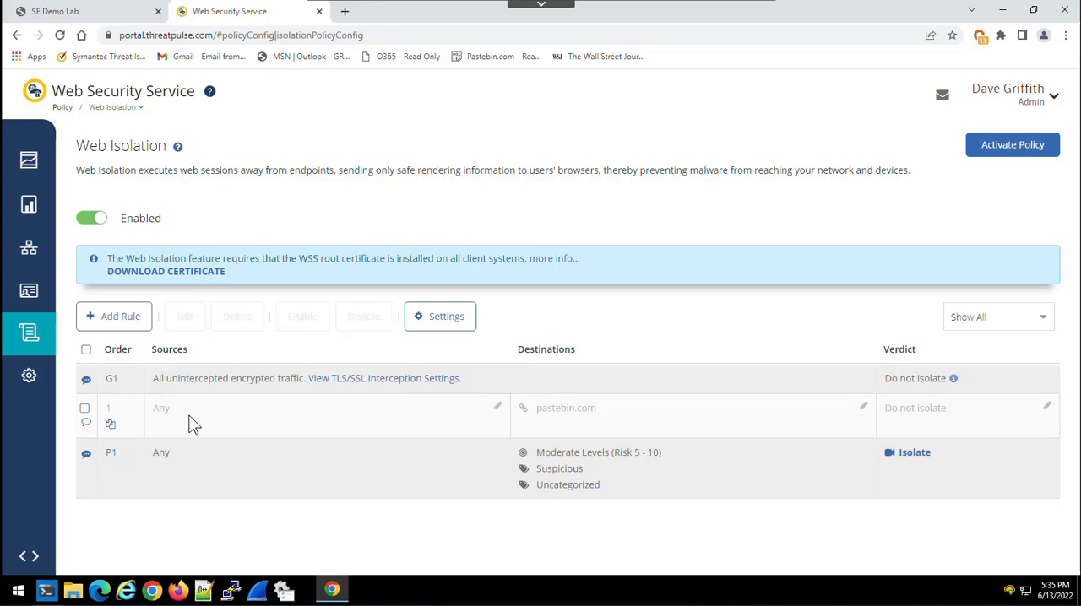
left_click(86, 409)
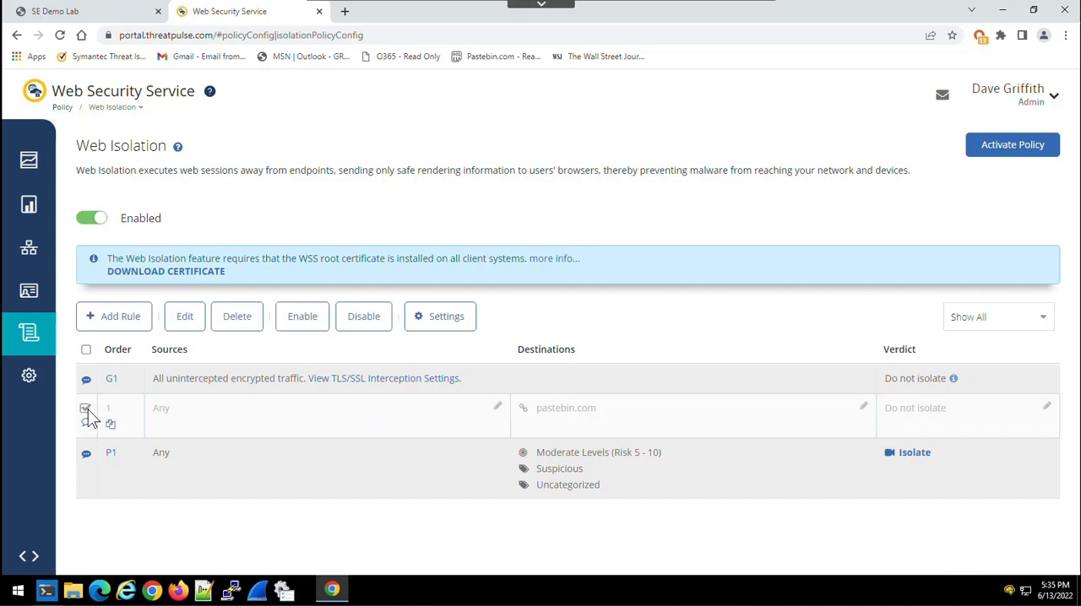
left_click(304, 329)
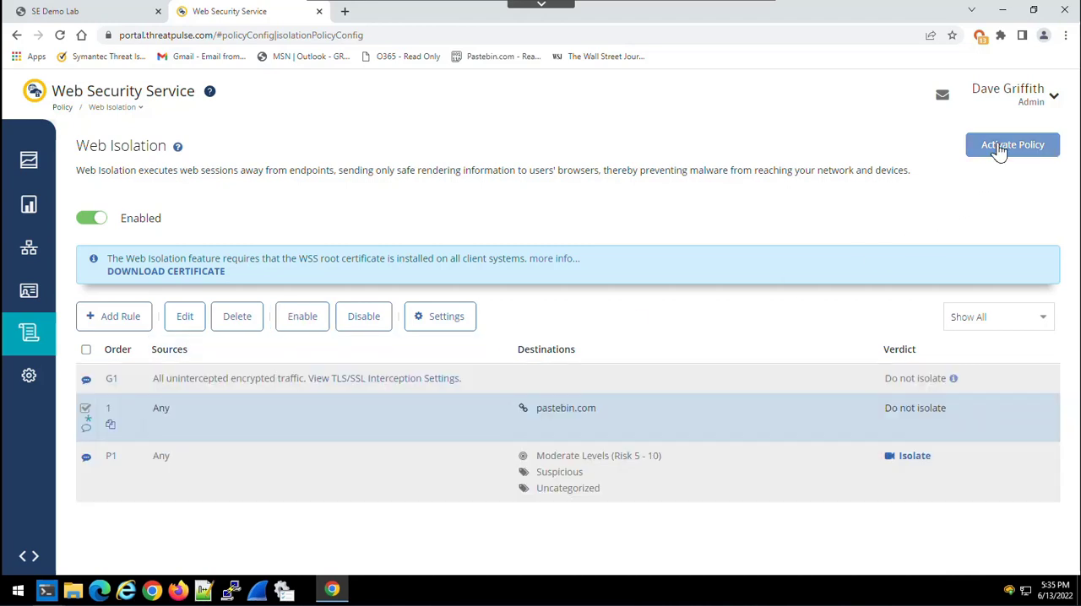
left_click(996, 149)
left_click(655, 382)
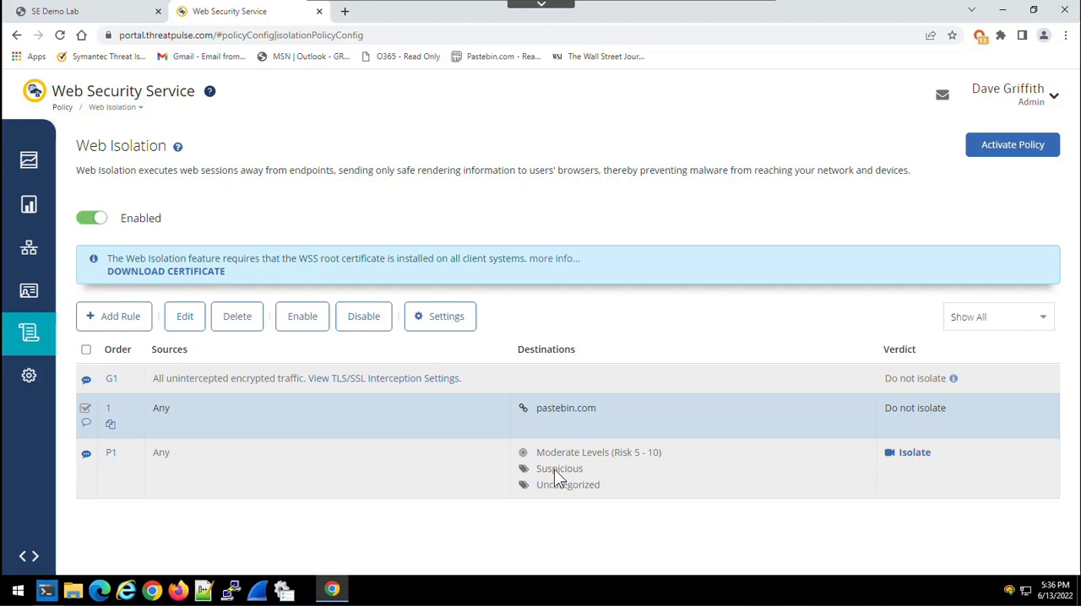
mouse_move(435, 422)
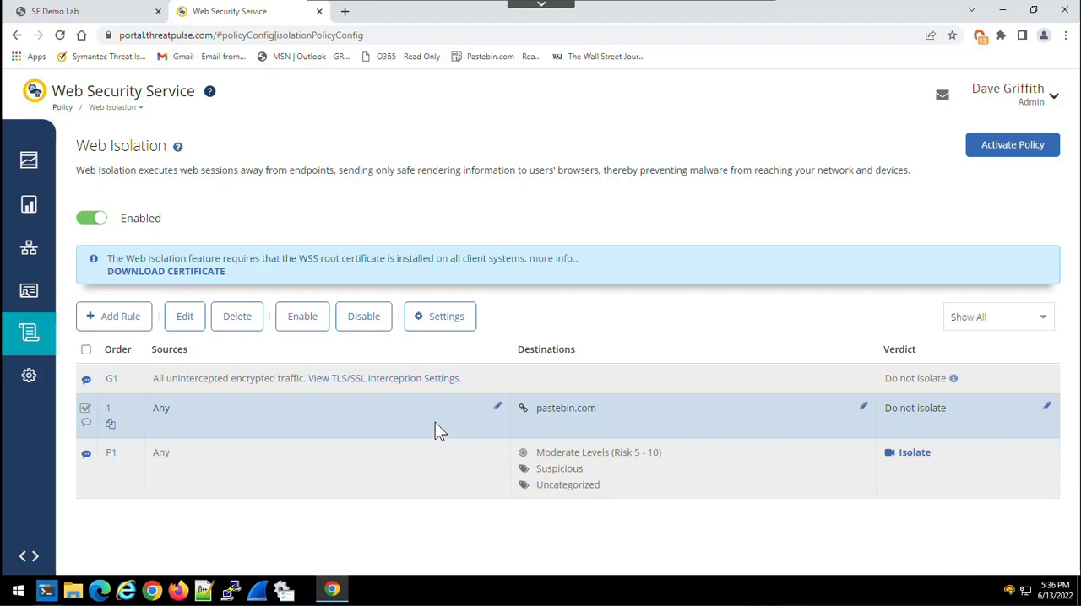